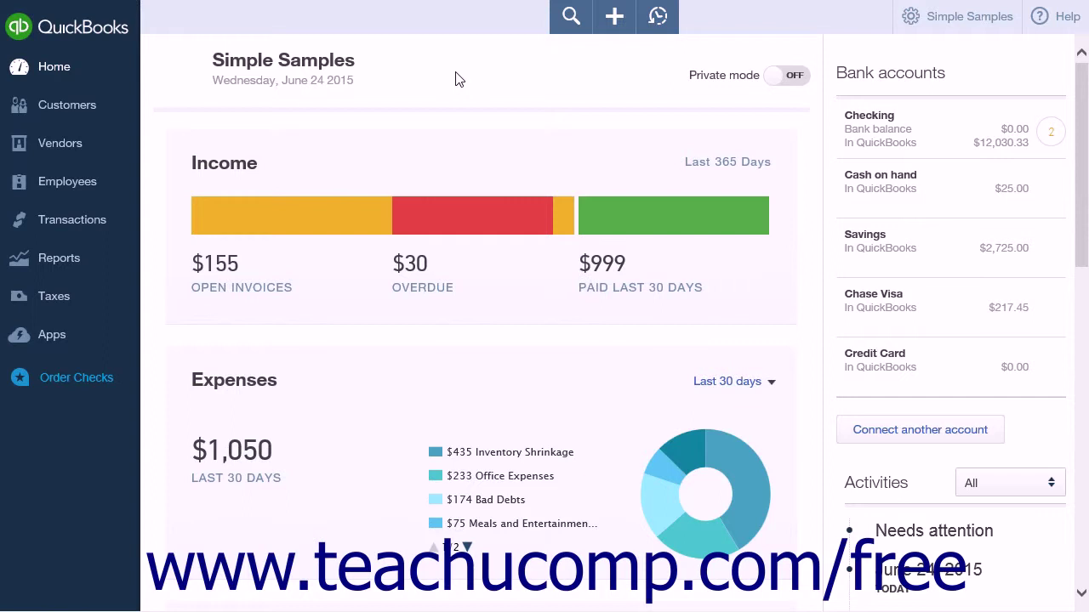
Open the Custom Form Styles page from the gear menu's Settings list.
left_click(930, 20)
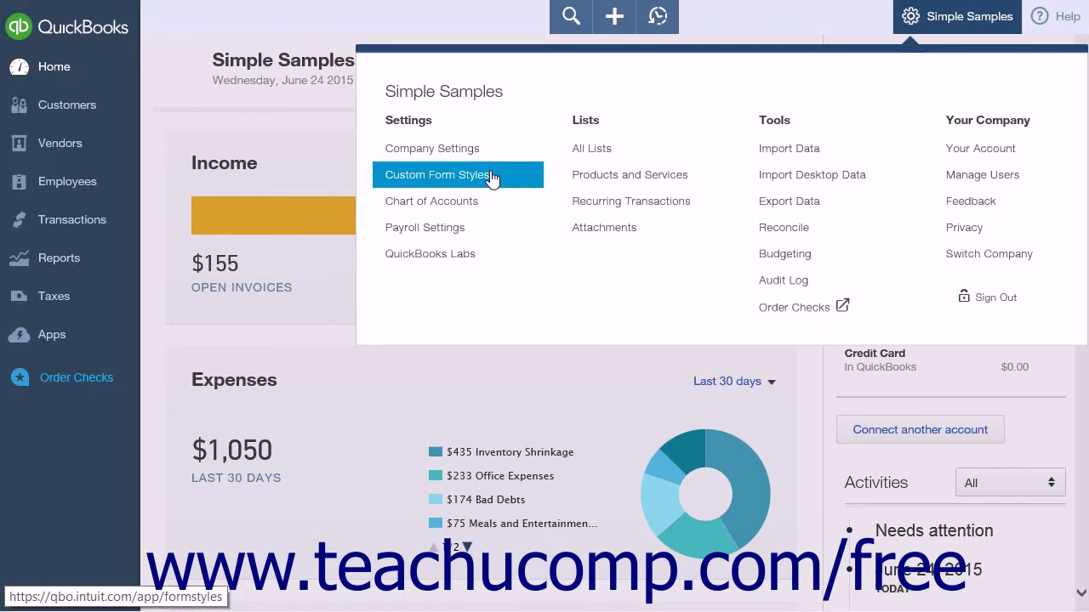
left_click(493, 177)
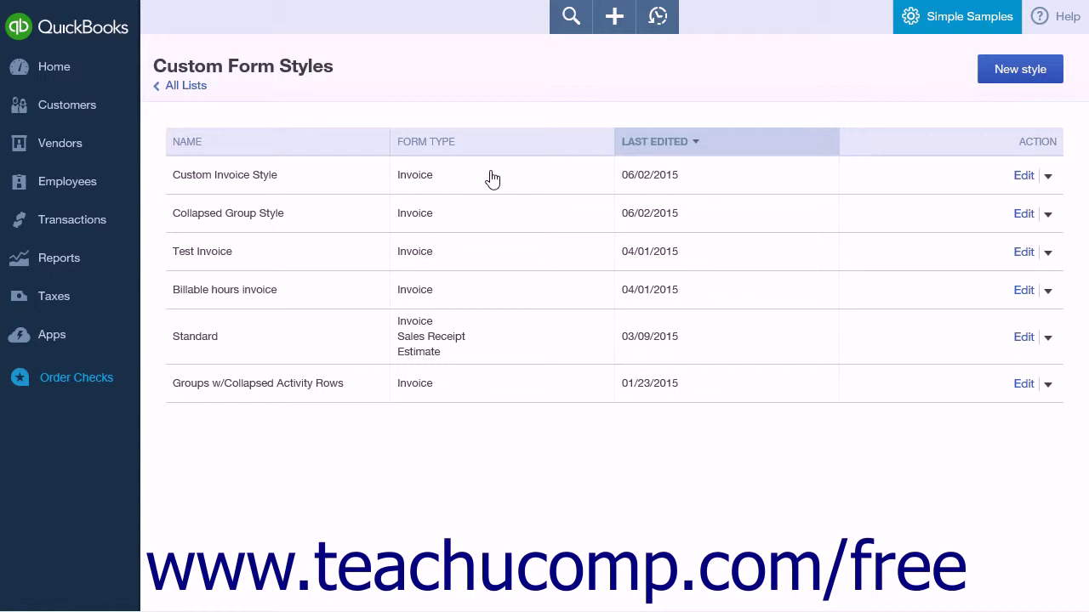
Start a new form style, opening the editor with an untitled Invoice preview.
left_click(997, 75)
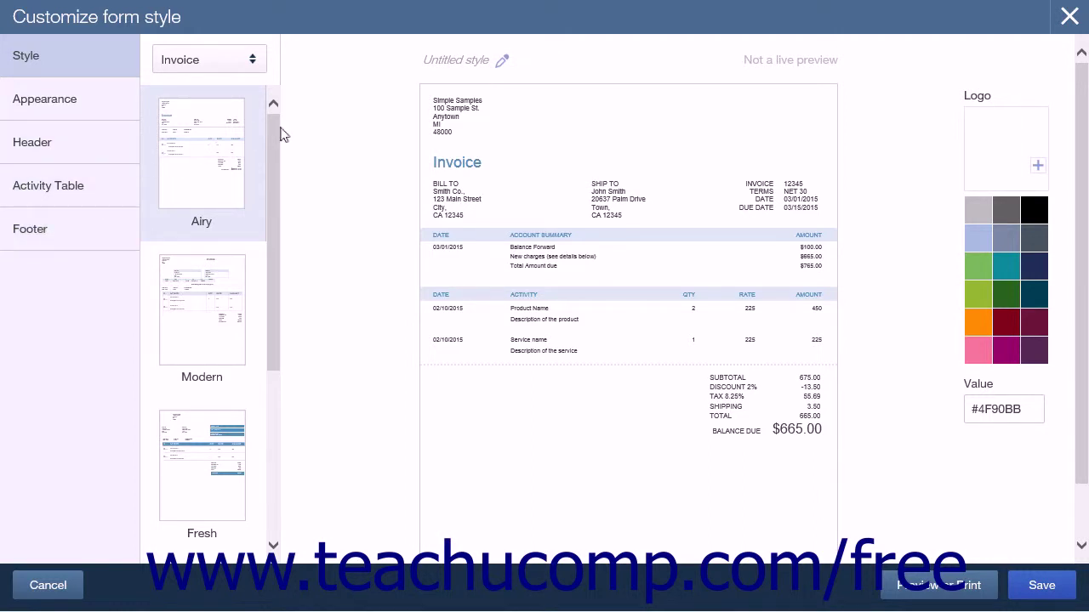
left_click(110, 76)
Name the new style 'My Modern Invoice' and keep Invoice as its form type.
left_click(463, 61)
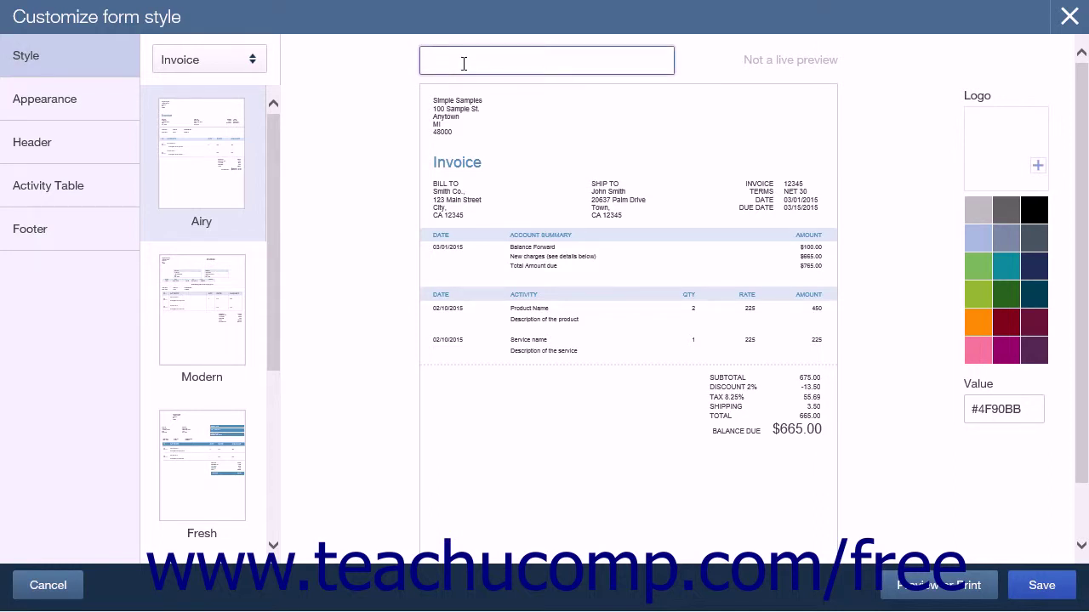
type("My Modern Invoice")
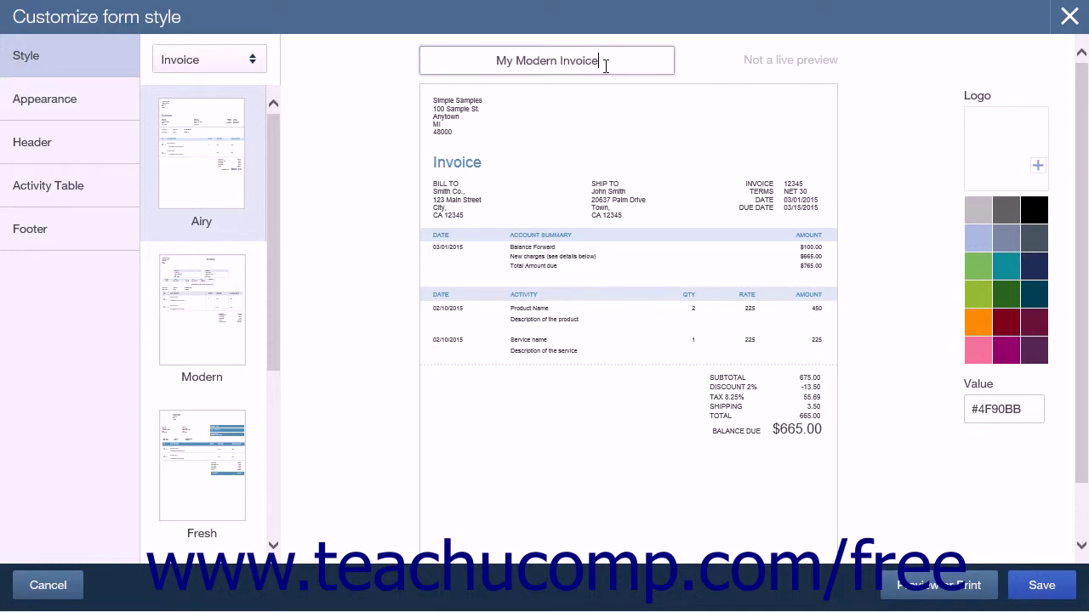
left_click(389, 76)
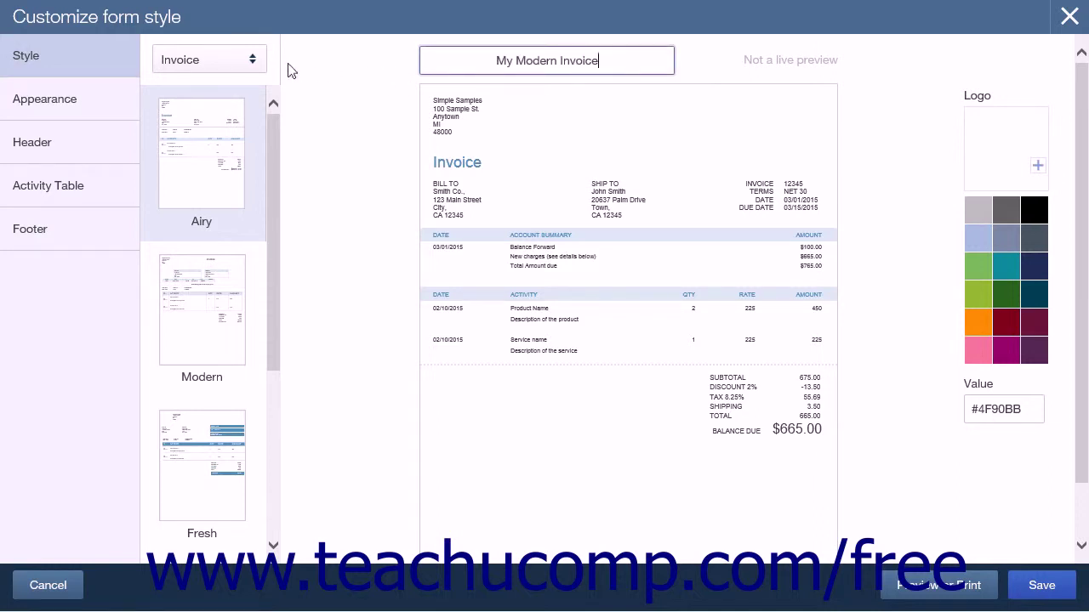
left_click(252, 68)
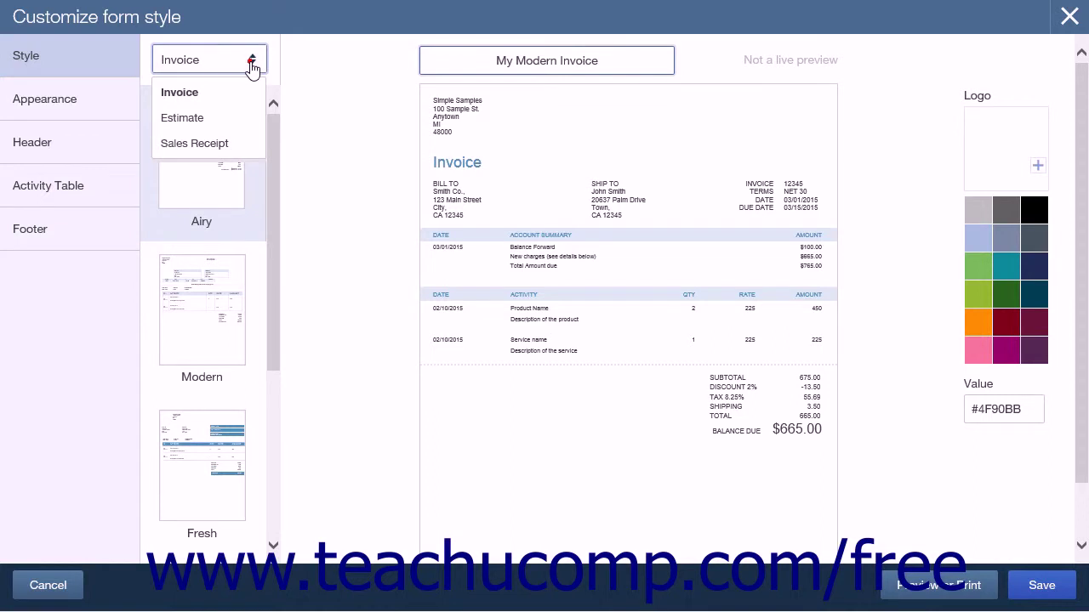
left_click(232, 93)
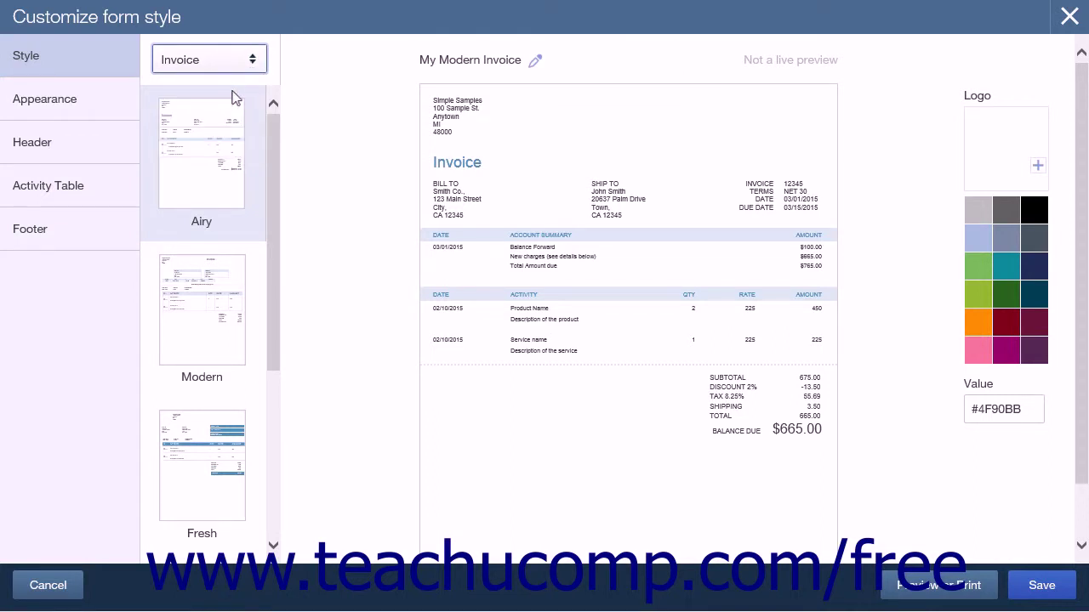
left_click(250, 71)
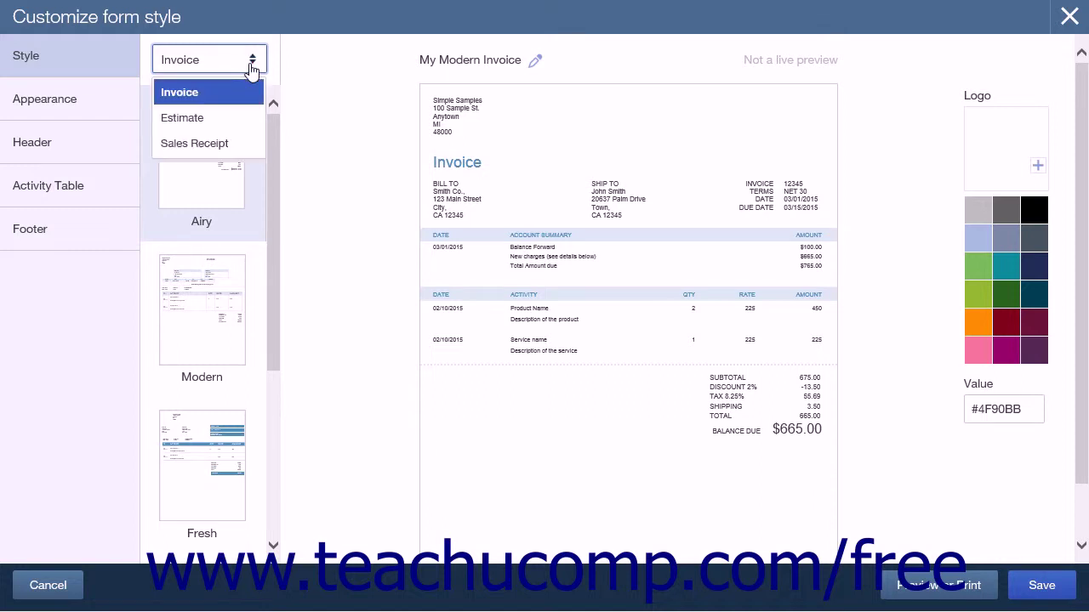
left_click(247, 84)
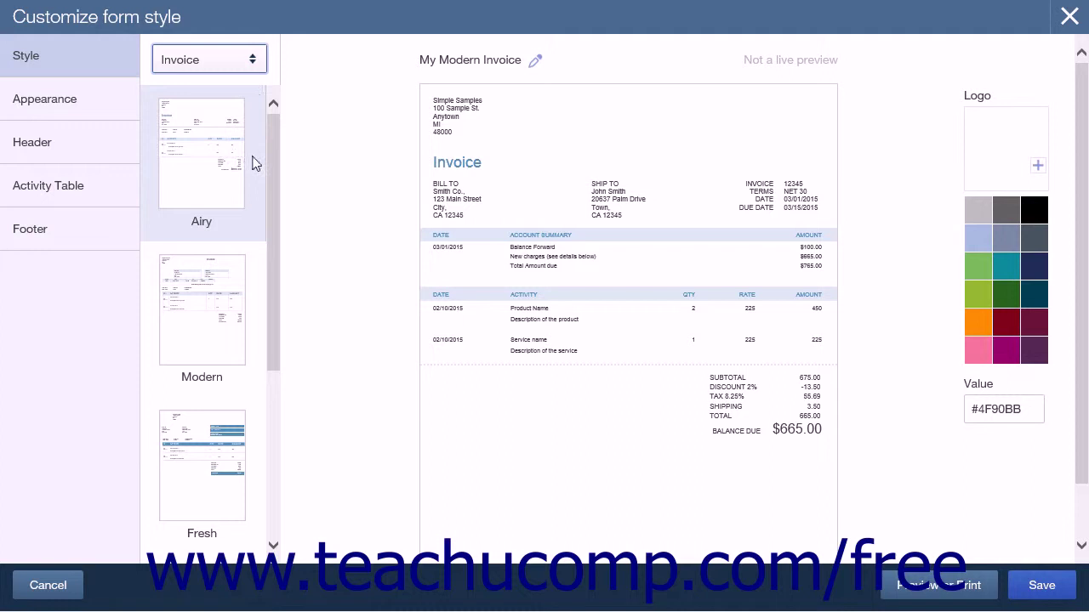
mouse_move(275, 151)
left_mouse_down()
mouse_move(282, 311)
mouse_move(298, 247)
mouse_move(293, 153)
left_mouse_up()
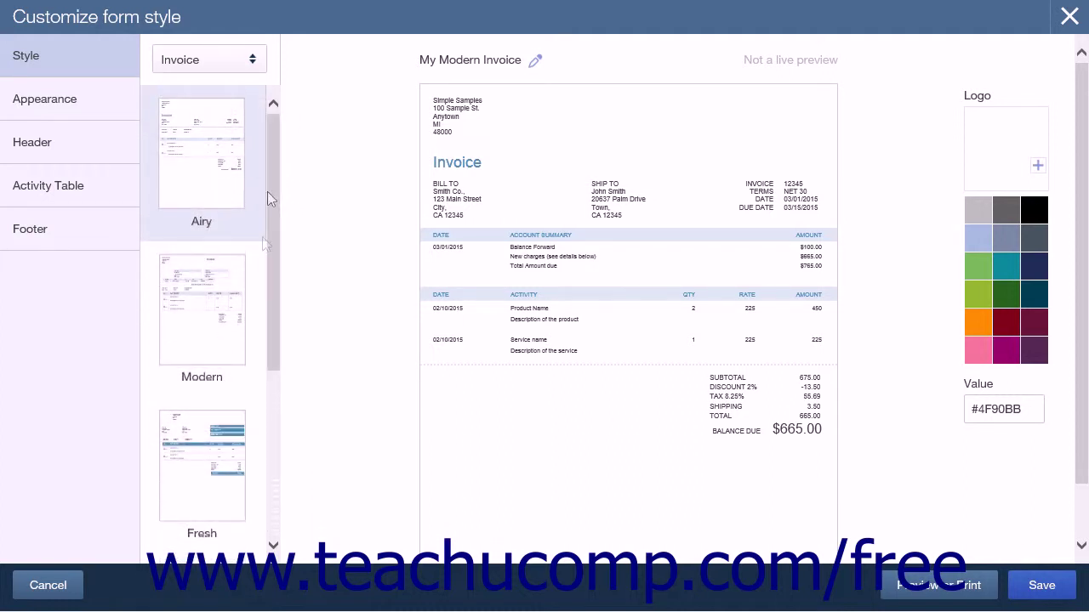
Apply the Modern template to the My Modern Invoice style.
left_click(226, 317)
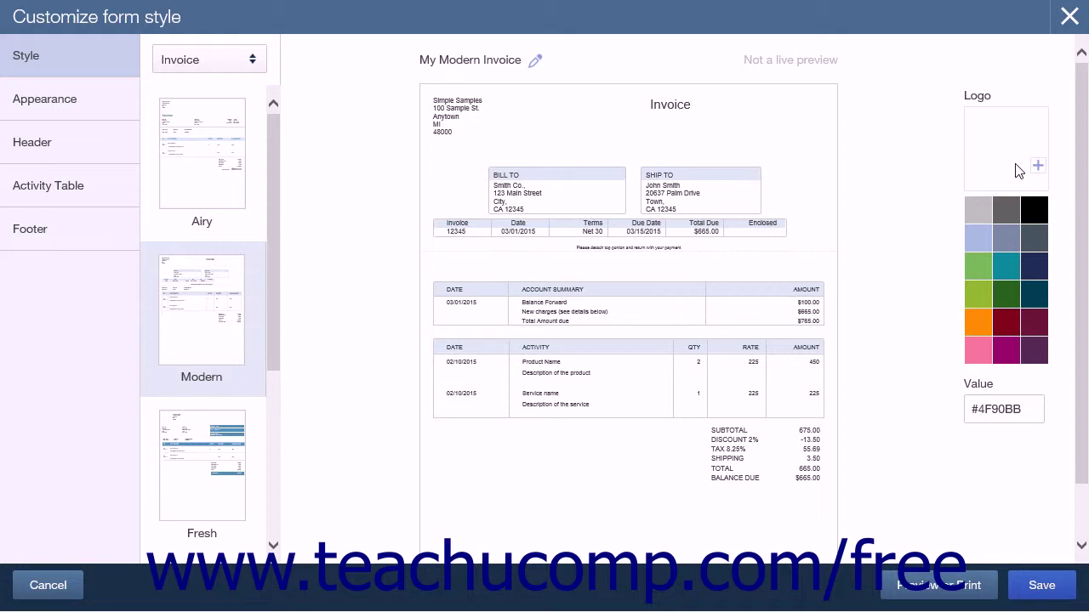
Upload the RCC Logo image from Pictures as the invoice's hard-hat logo.
left_click(1039, 166)
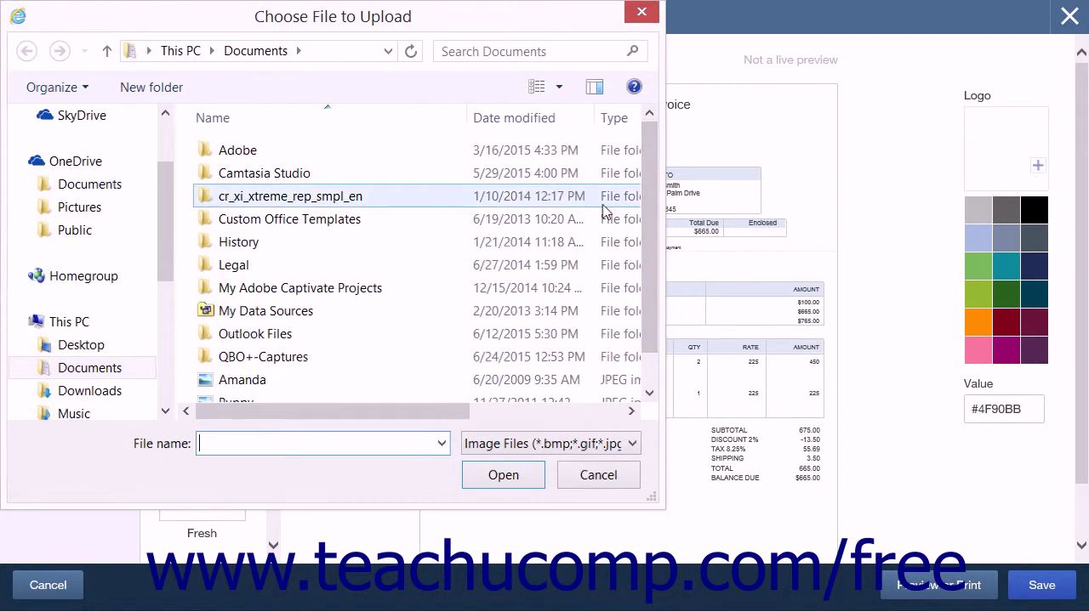
scroll(383, 255, "down", 1)
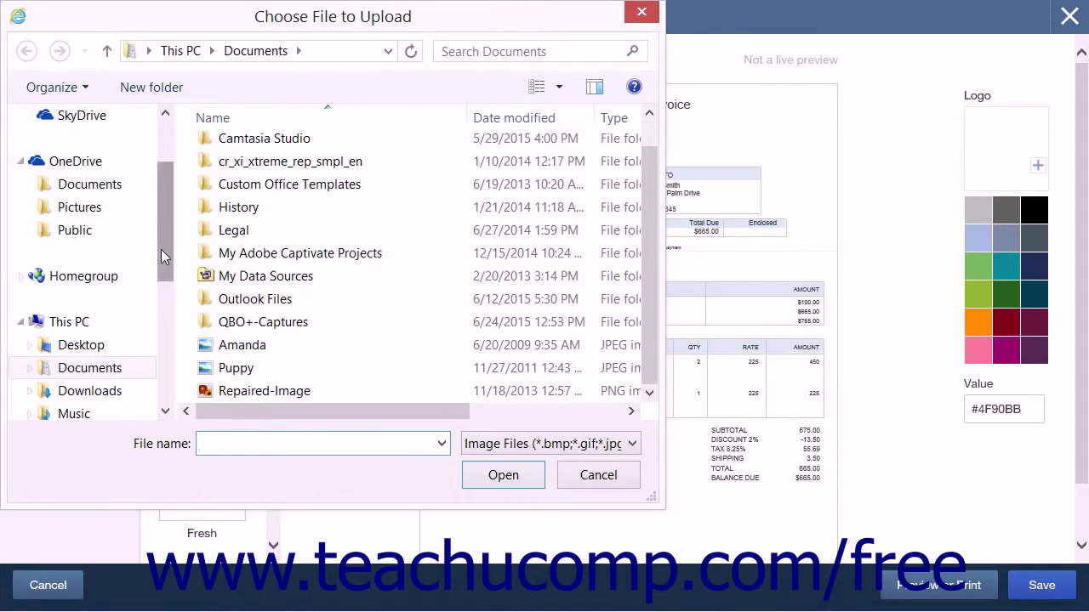
left_click_drag(161, 249, 164, 289)
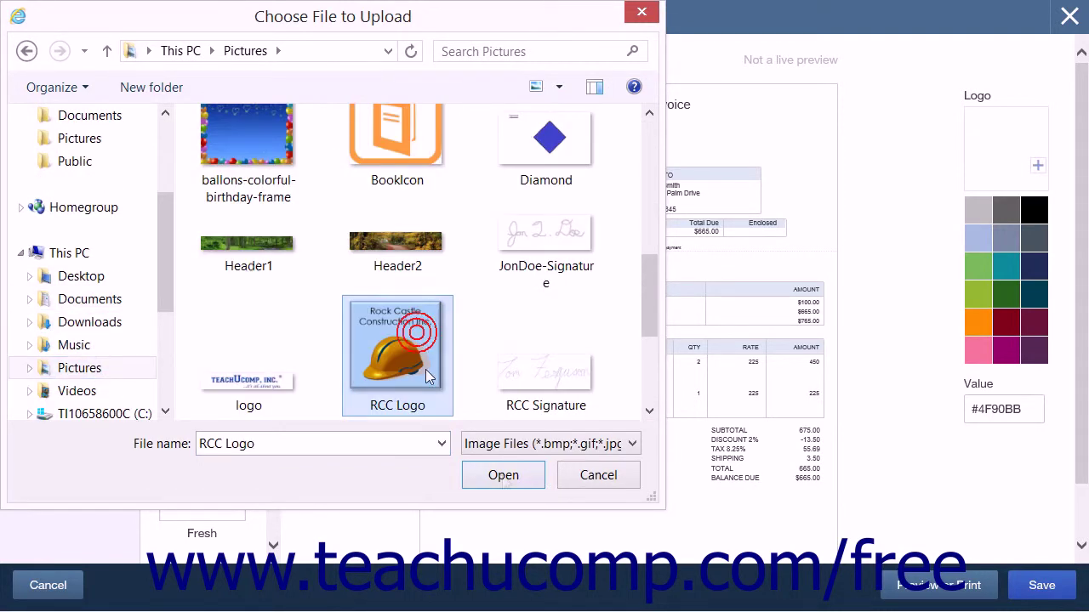
double_click(416, 351)
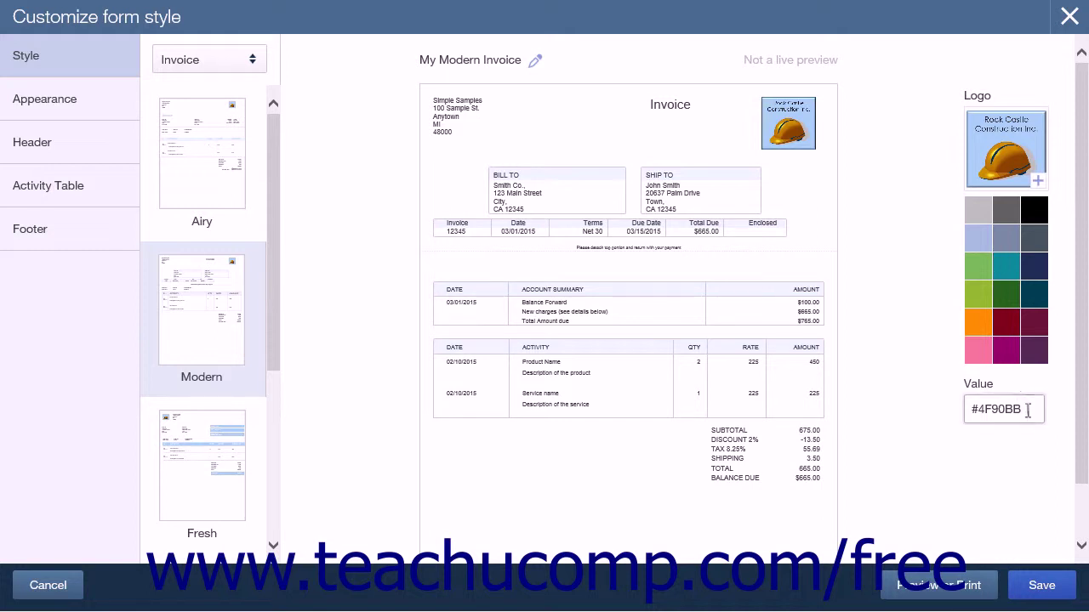
Set the style colour to teal #0E909A and bring up the Appearance options.
left_click(1027, 435)
left_click(1006, 266)
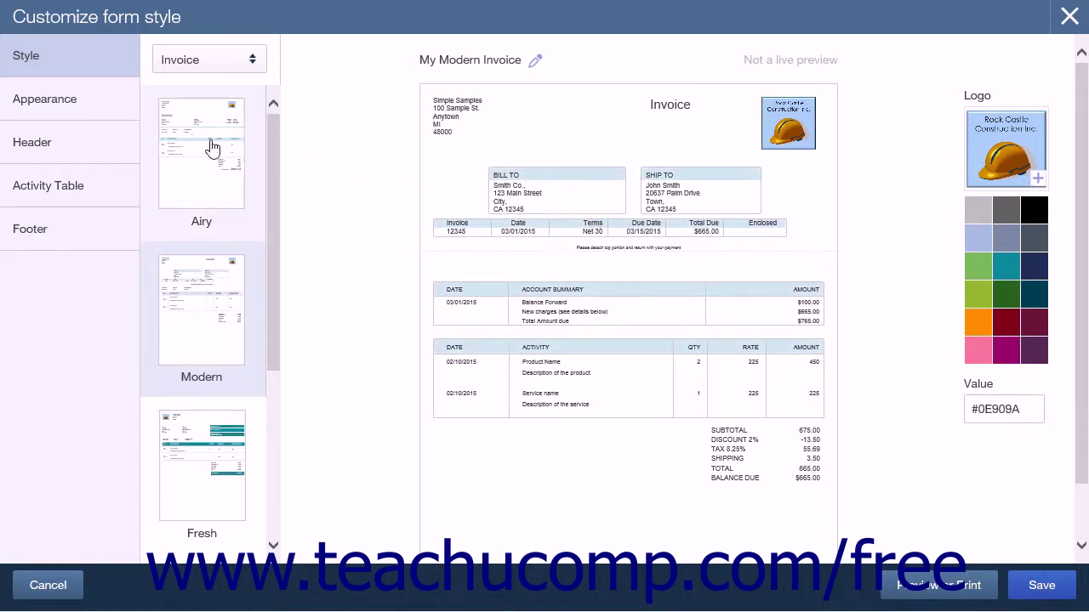
left_click(110, 110)
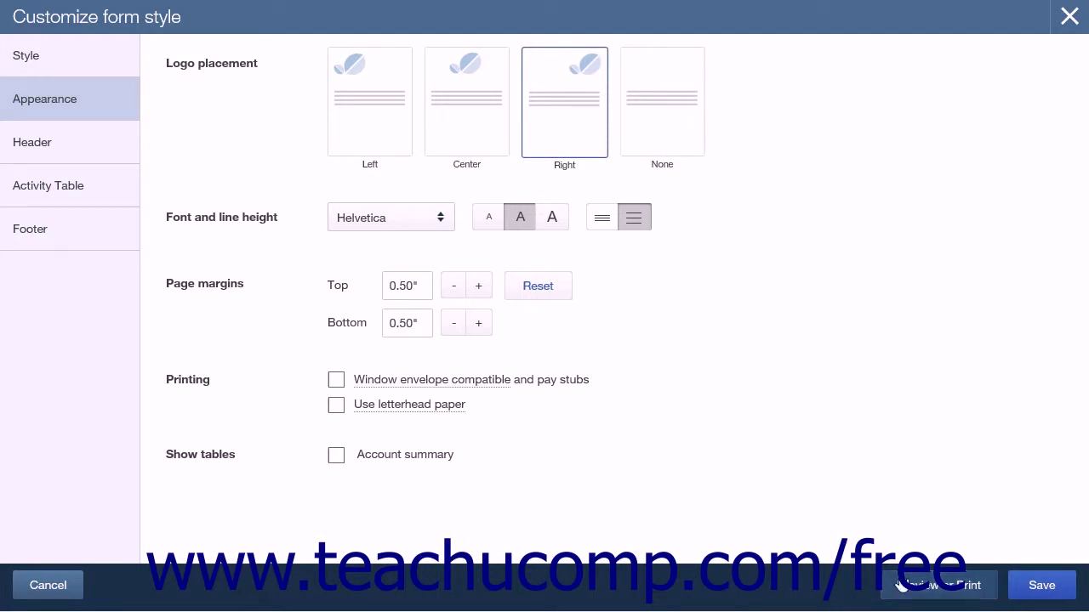
left_click(909, 590)
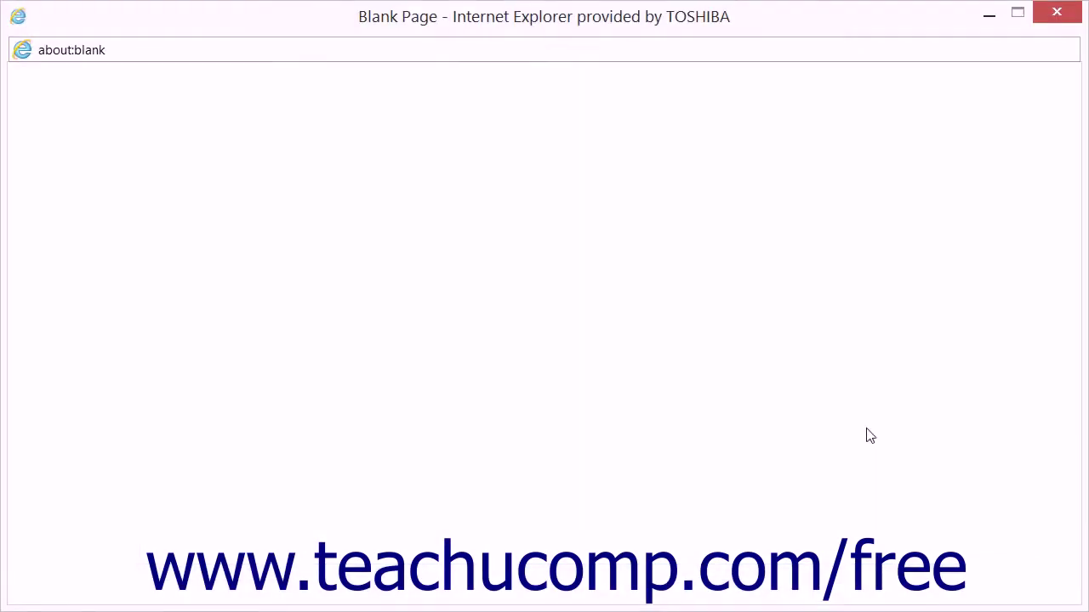
left_click(1051, 13)
left_click(260, 223)
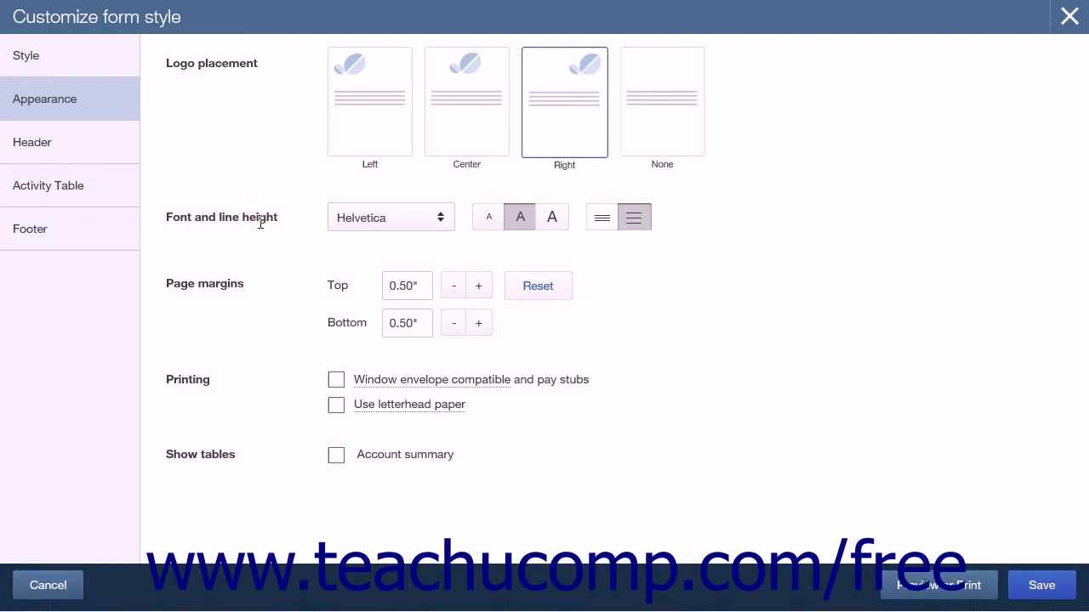
Keep Helvetica font, fit the invoice to window envelopes with pay stubs, then open Header settings.
left_click(442, 226)
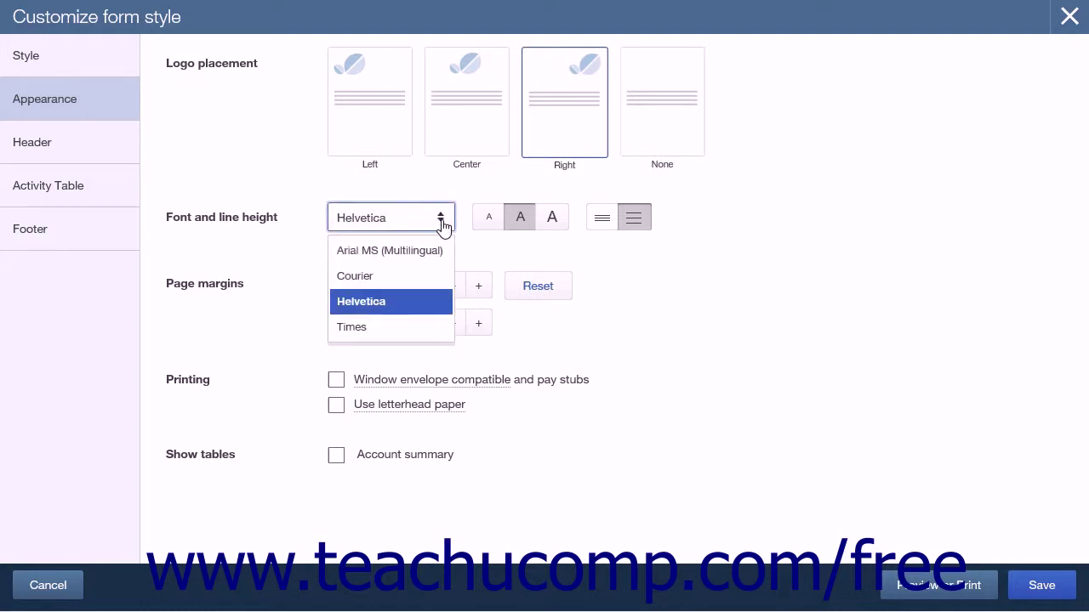
left_click(442, 225)
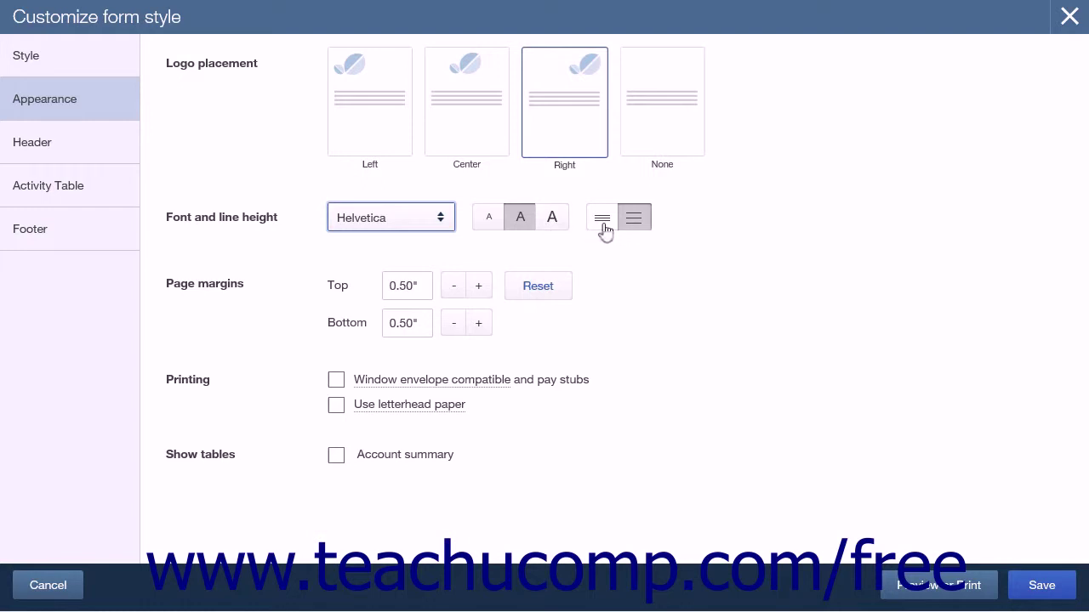
left_click(646, 228)
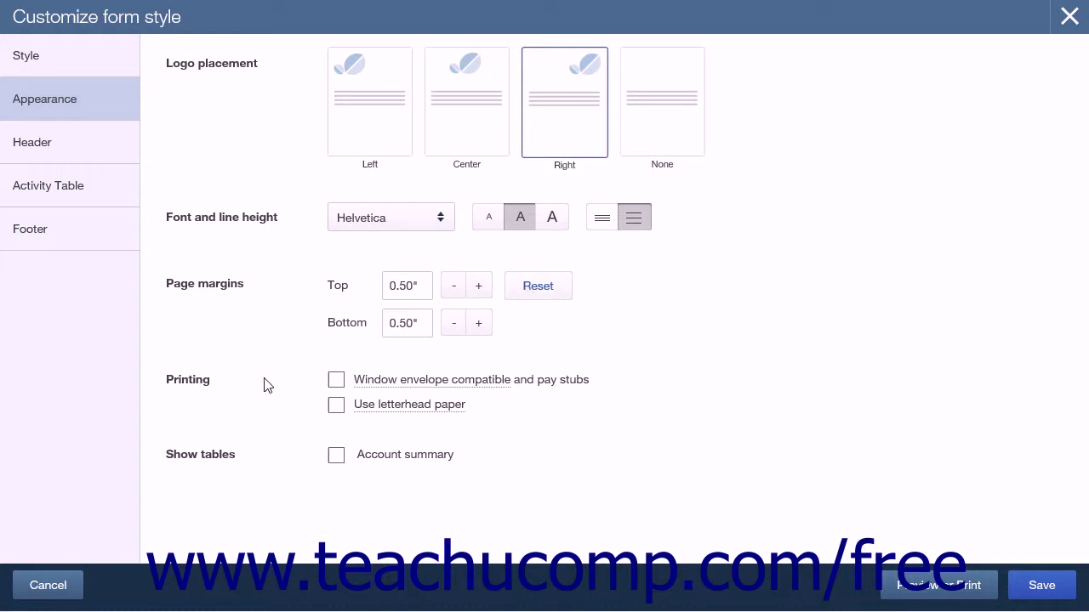
left_click(336, 380)
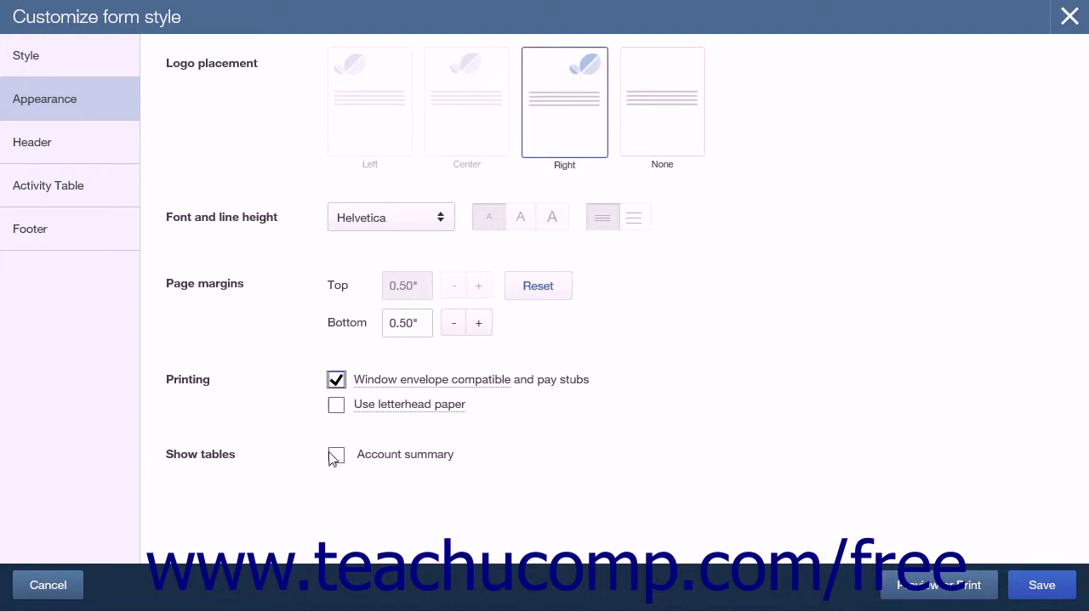
left_click(91, 144)
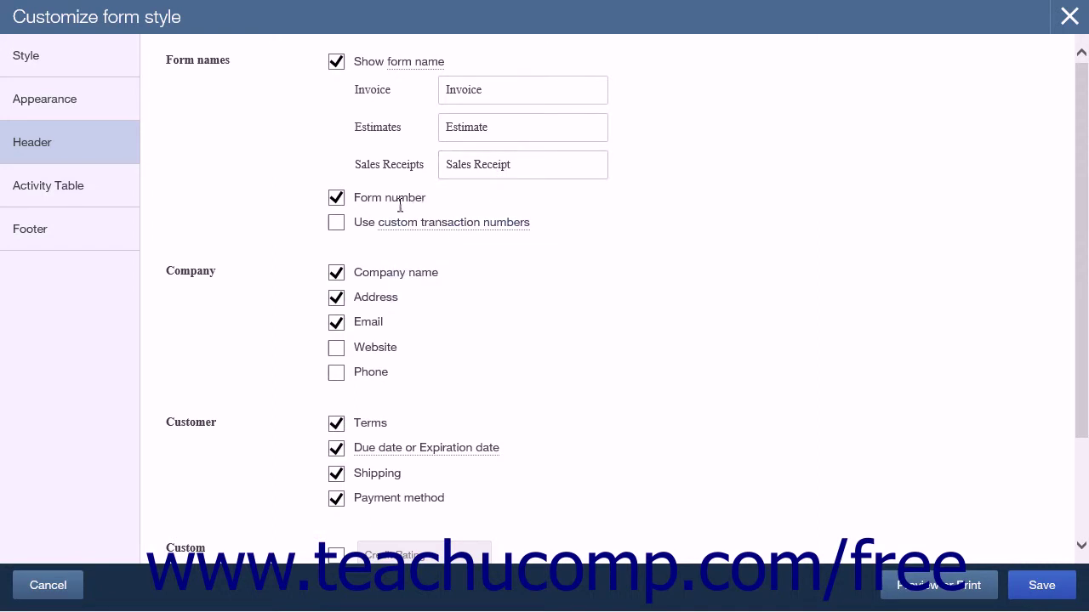
mouse_move(393, 223)
left_click(244, 436)
scroll(252, 440, "down", 2)
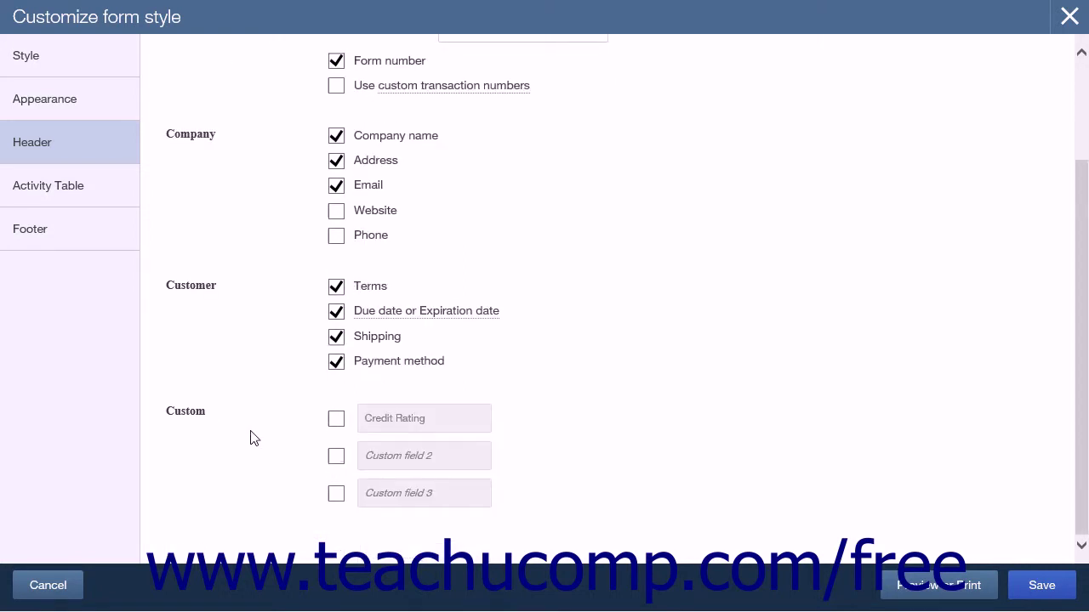
left_click(251, 430)
left_click(336, 419)
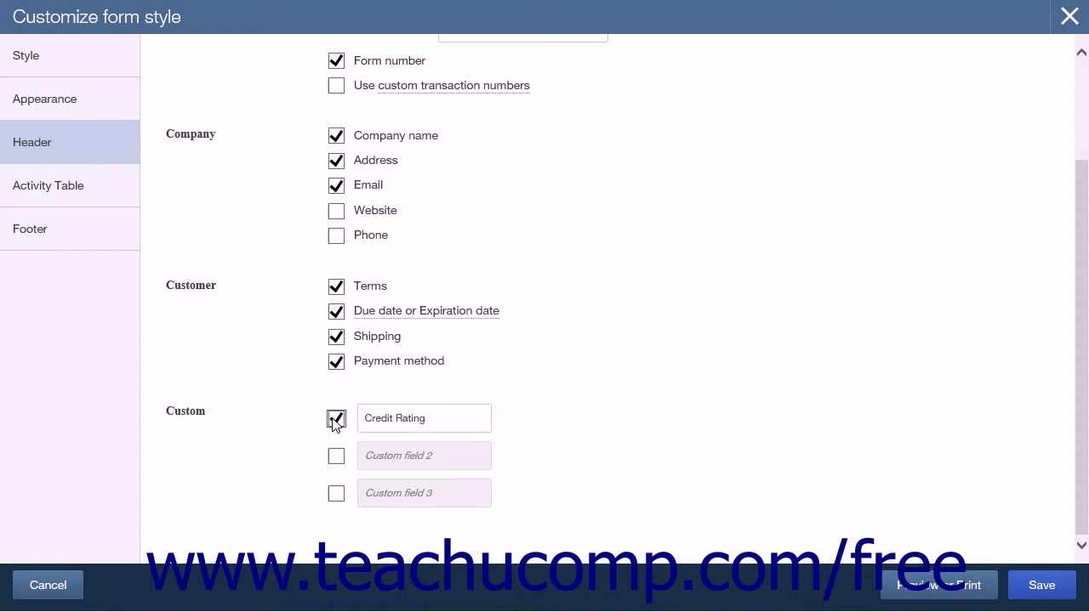
left_click(336, 421)
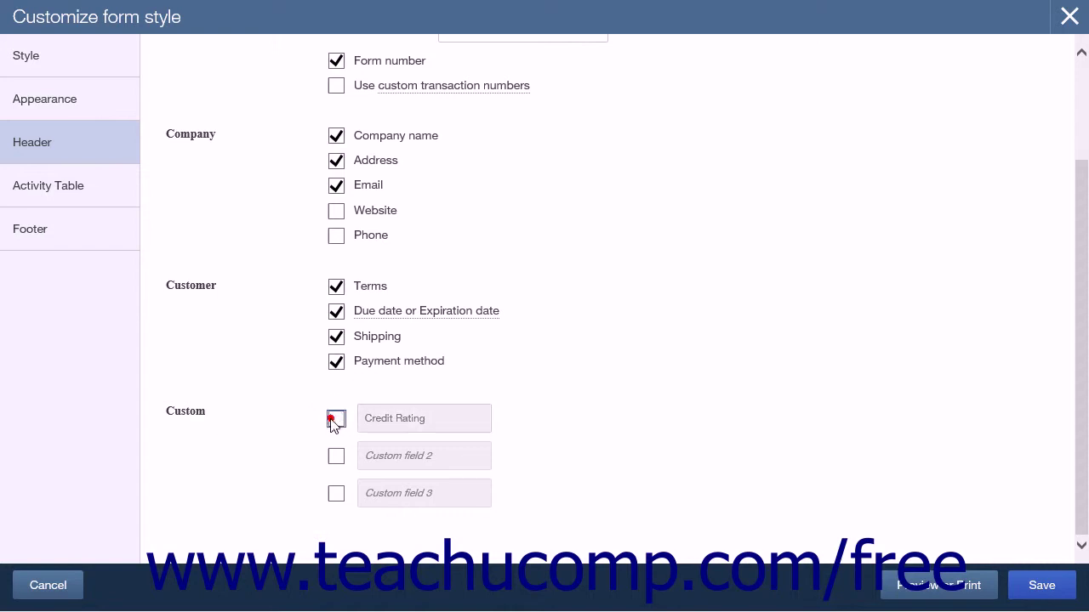
Review the Activity Table's Qty and Activity column labels unchanged and group activity by Day.
left_click(103, 195)
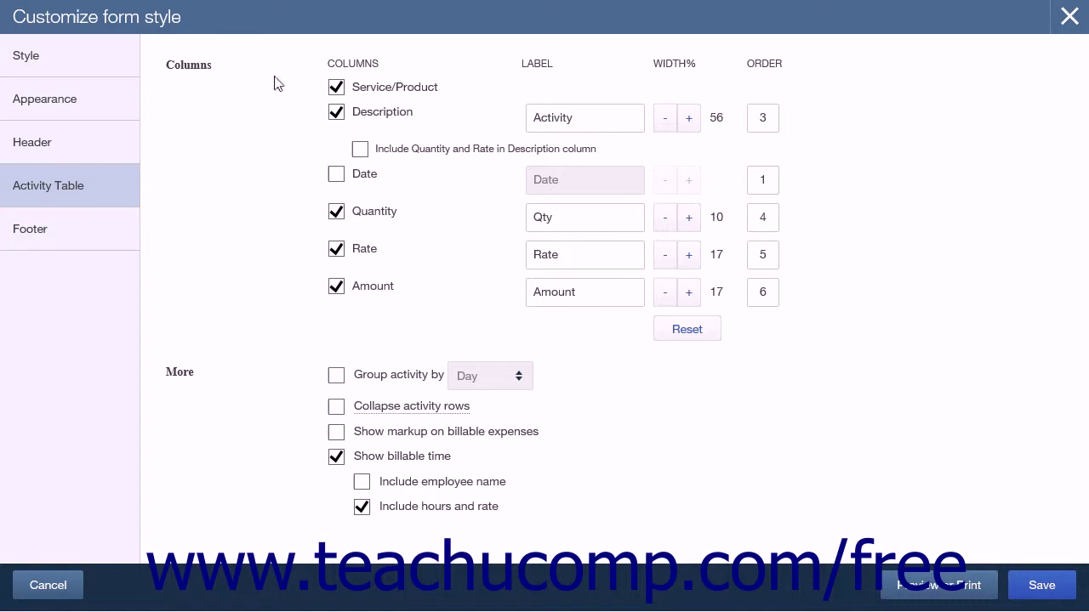
left_click(379, 57)
left_click(676, 66)
left_click(756, 64)
left_click(560, 217)
double_click(575, 120)
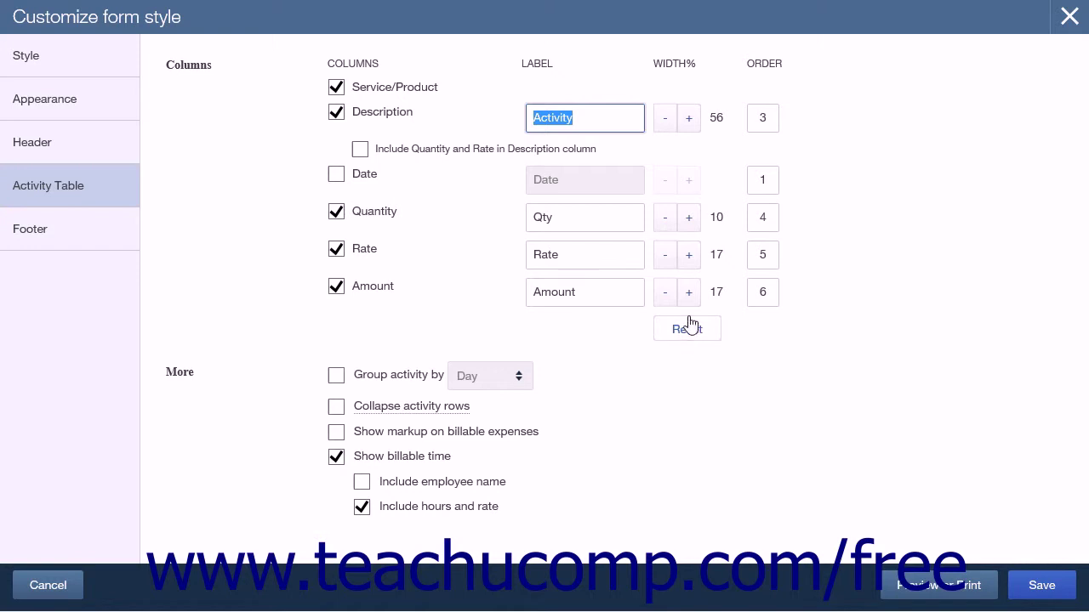
left_click(764, 65)
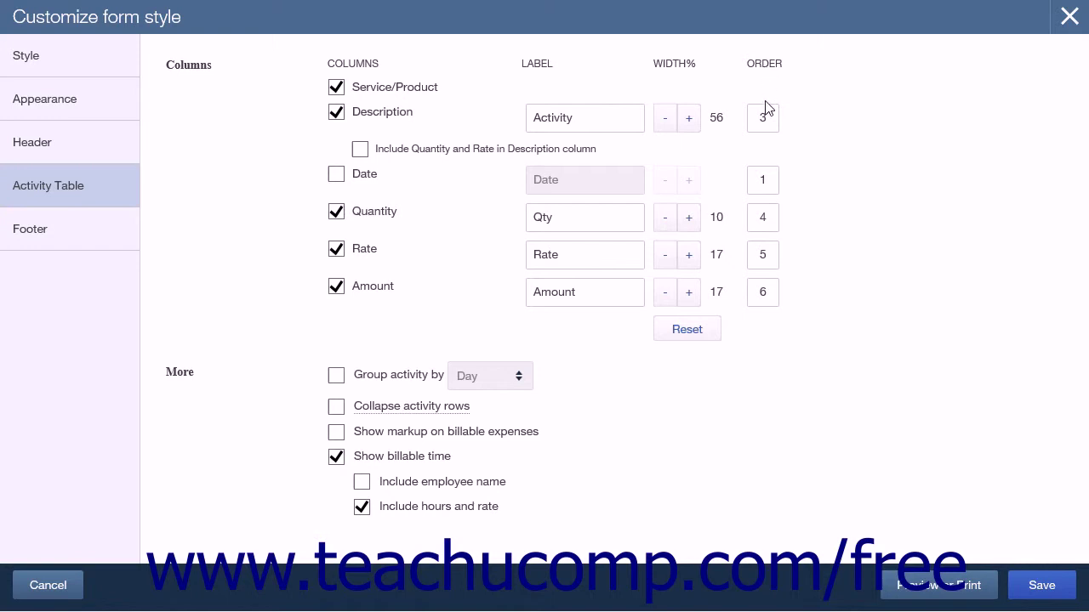
left_click(215, 384)
left_click(334, 376)
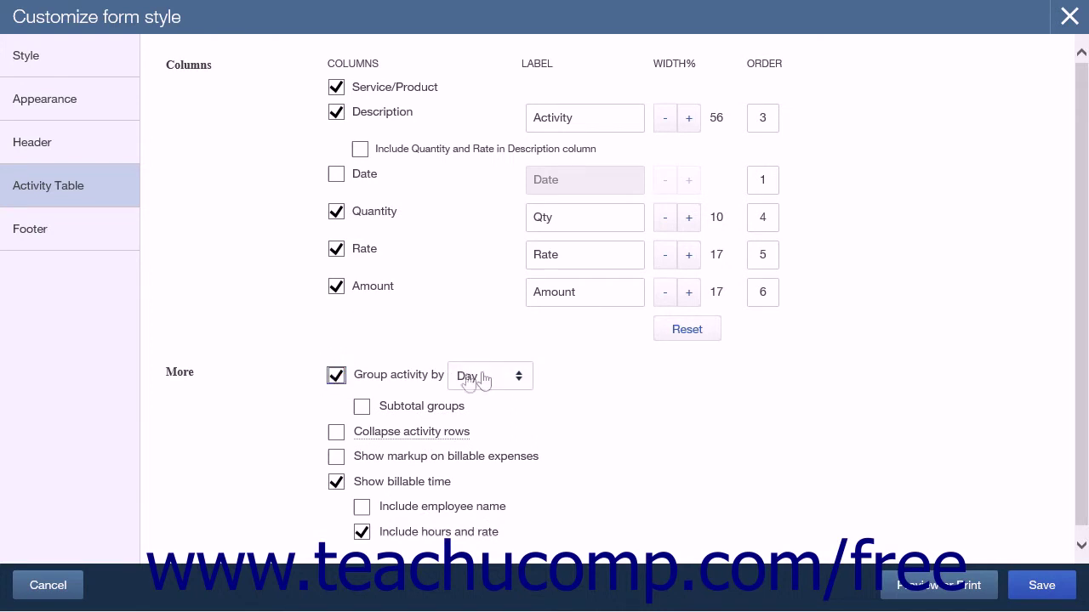
left_click(523, 383)
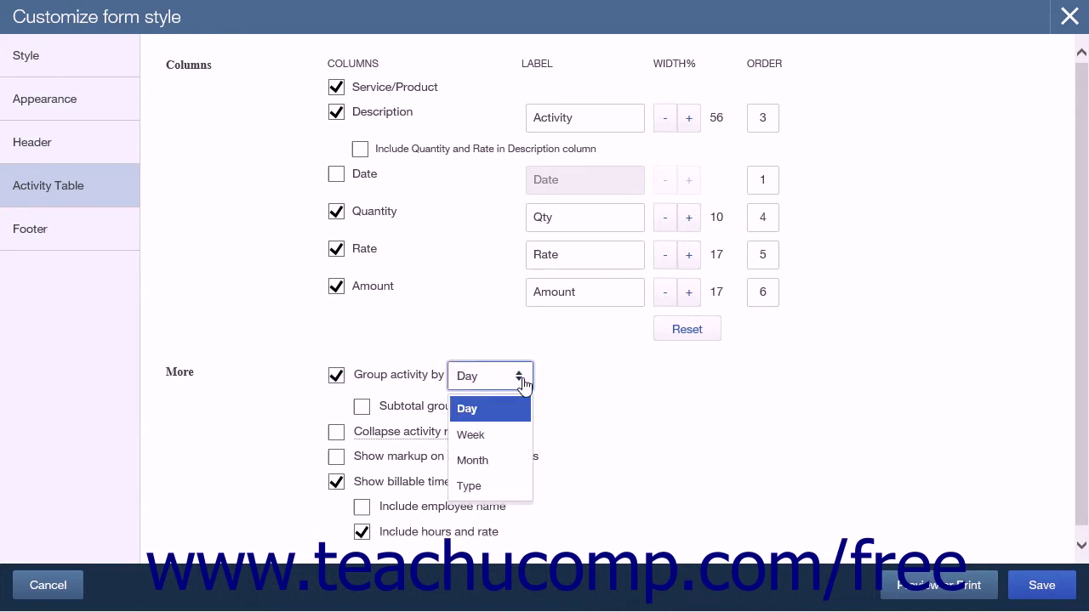
left_click(522, 383)
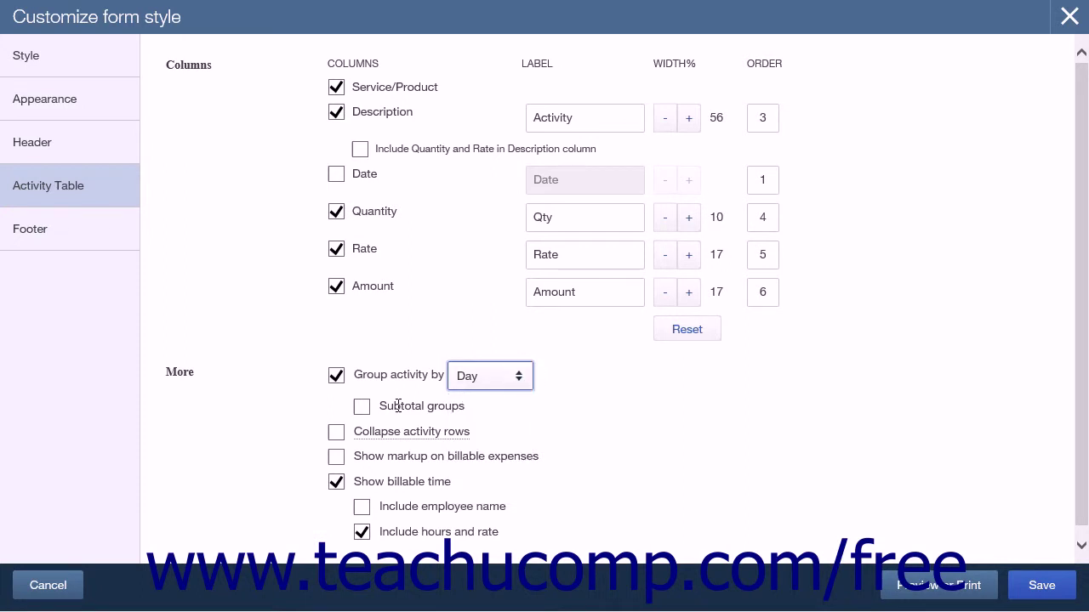
left_click(368, 411)
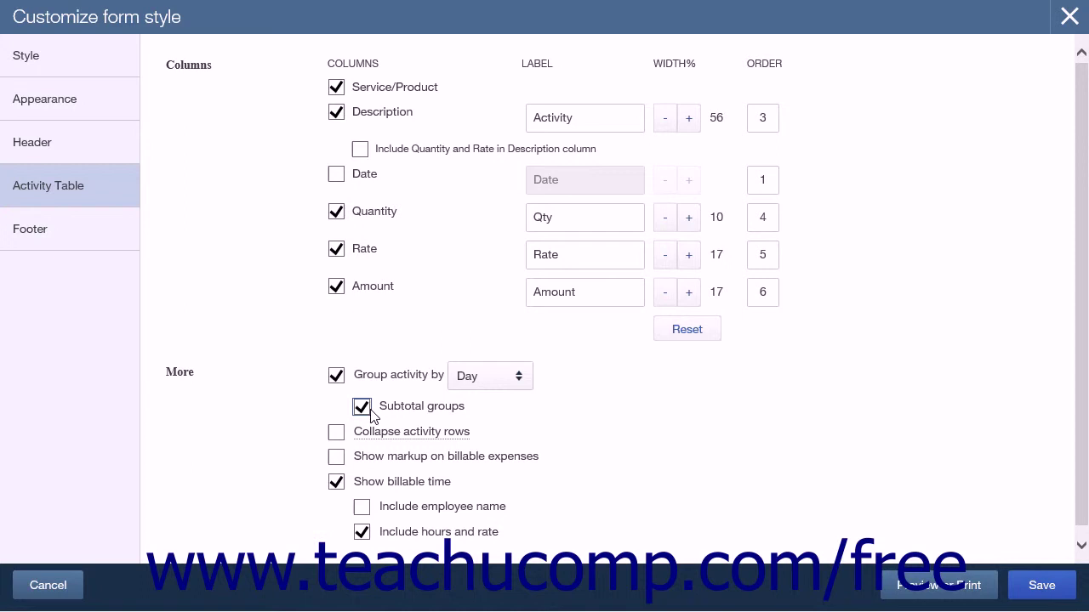
left_click(336, 376)
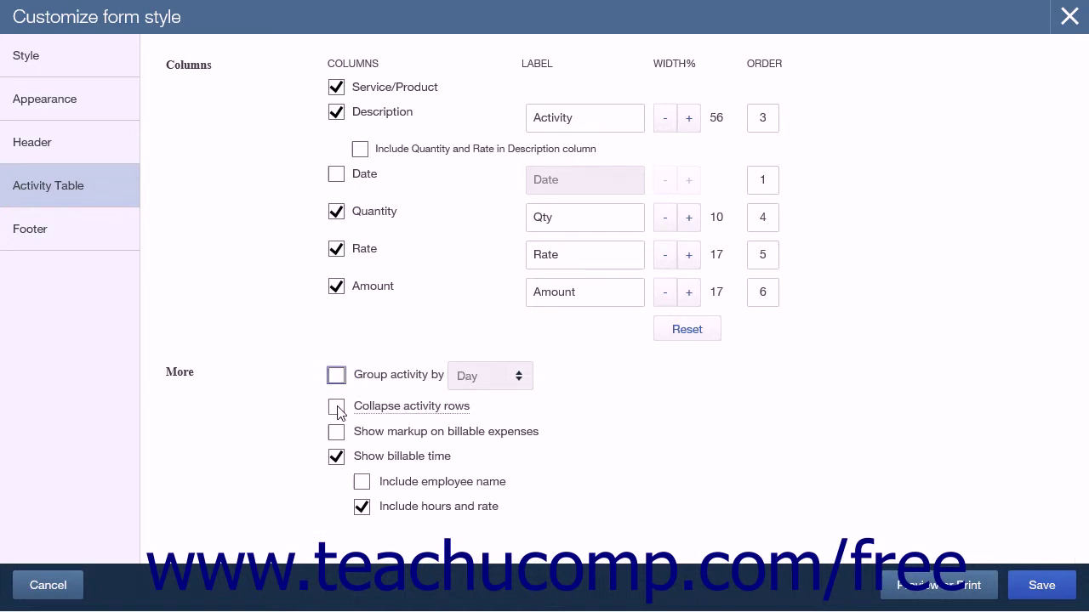
left_click(337, 408)
left_click(337, 408)
left_click(339, 433)
left_click(342, 432)
Leave the customer message and footer text blank, keeping the footer alignment Centered.
left_click(86, 245)
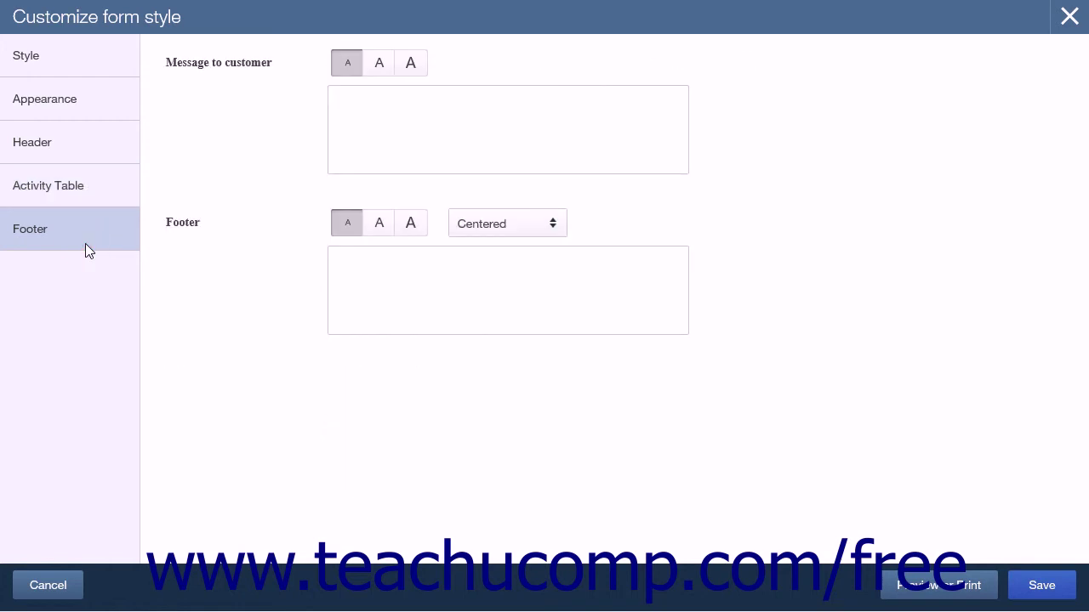
left_click(355, 135)
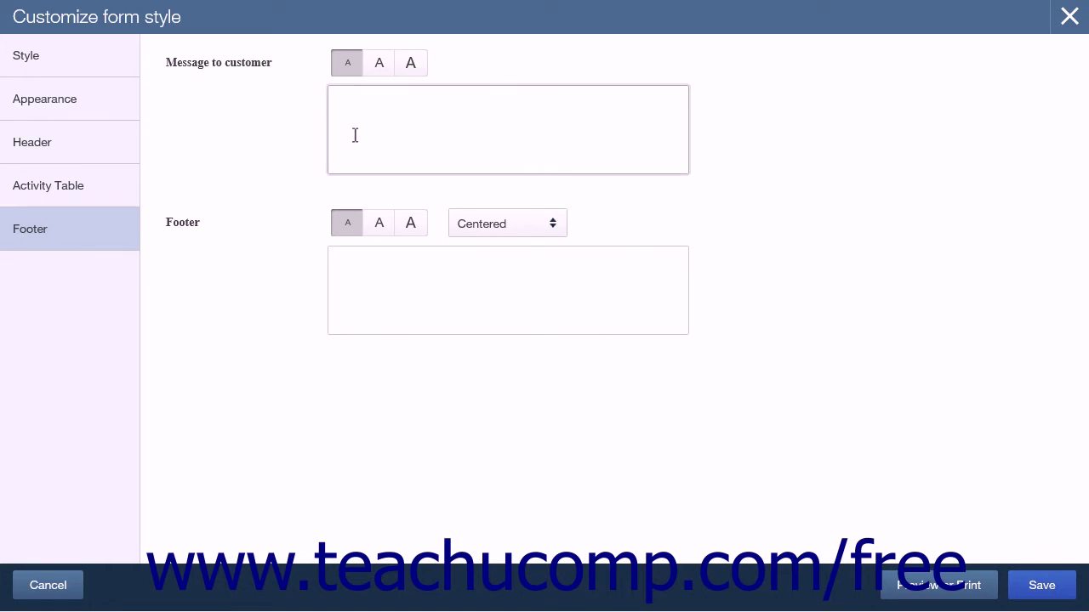
left_click(350, 260)
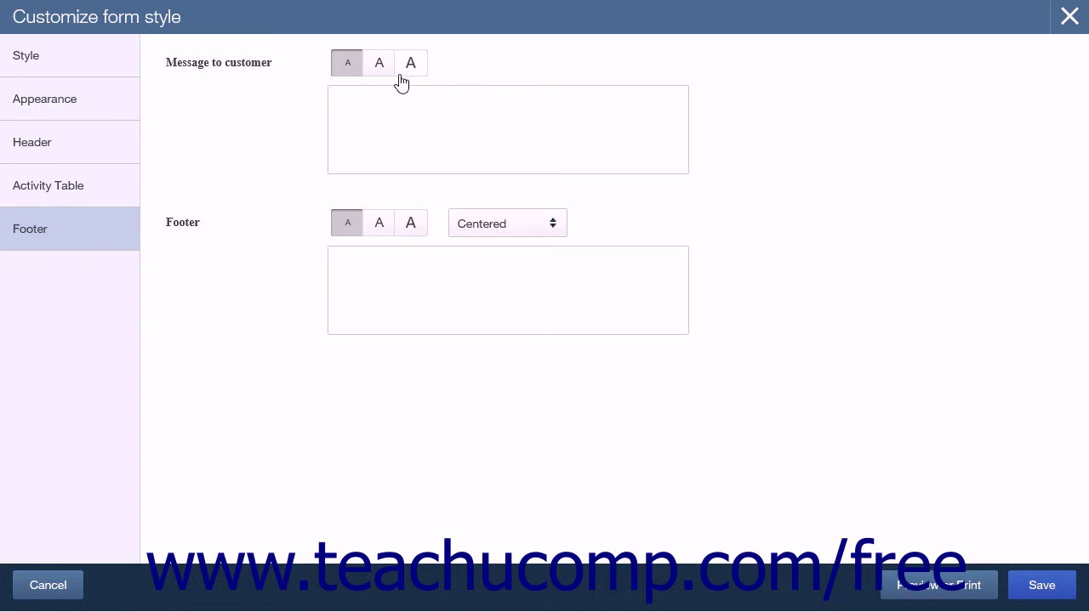
left_click(388, 107)
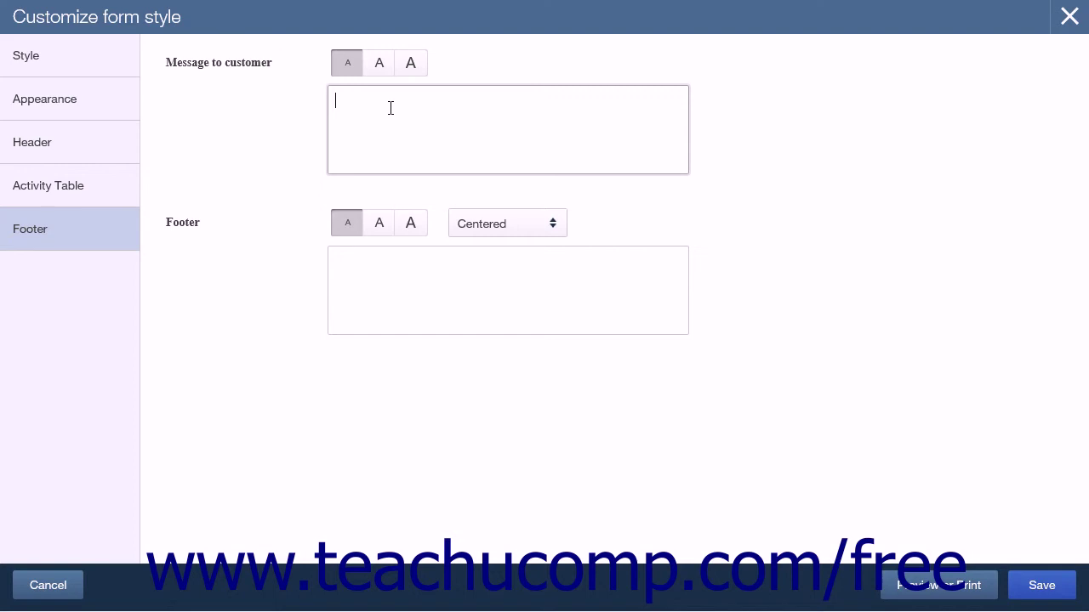
left_click(369, 263)
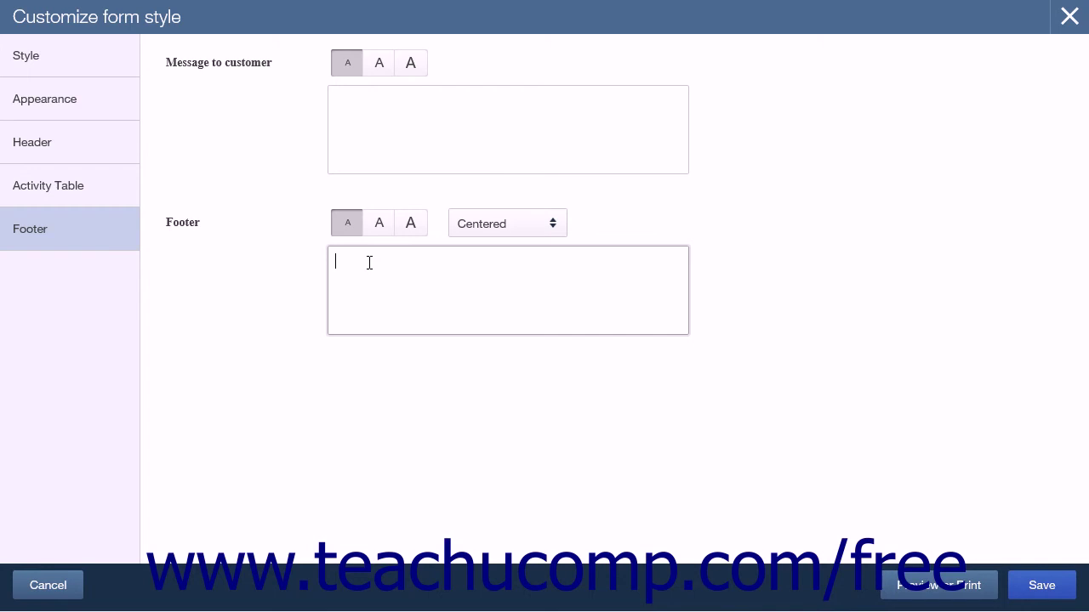
left_click(514, 228)
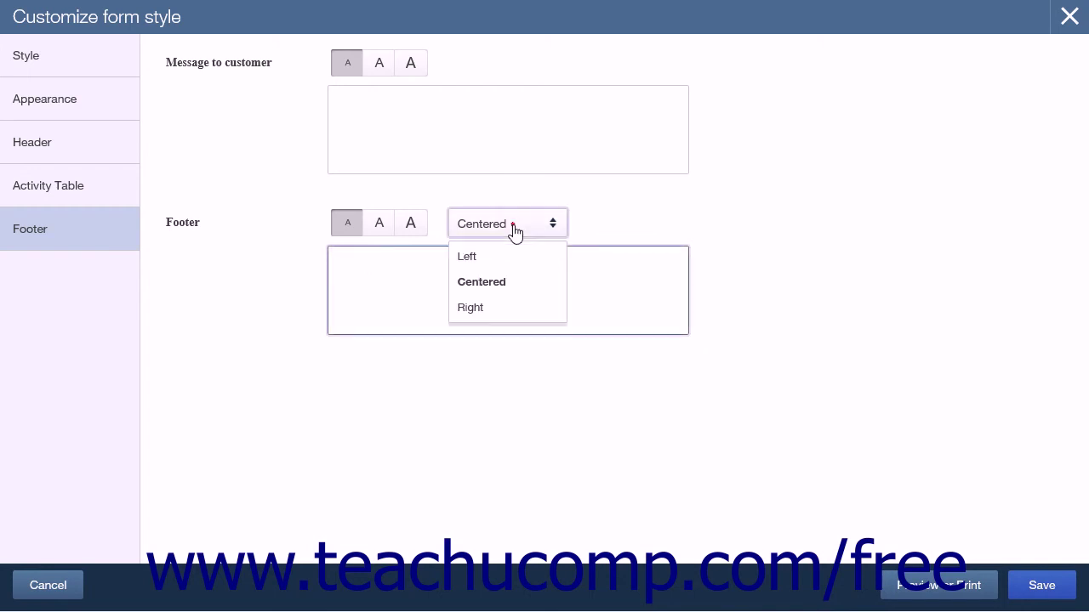
left_click(502, 279)
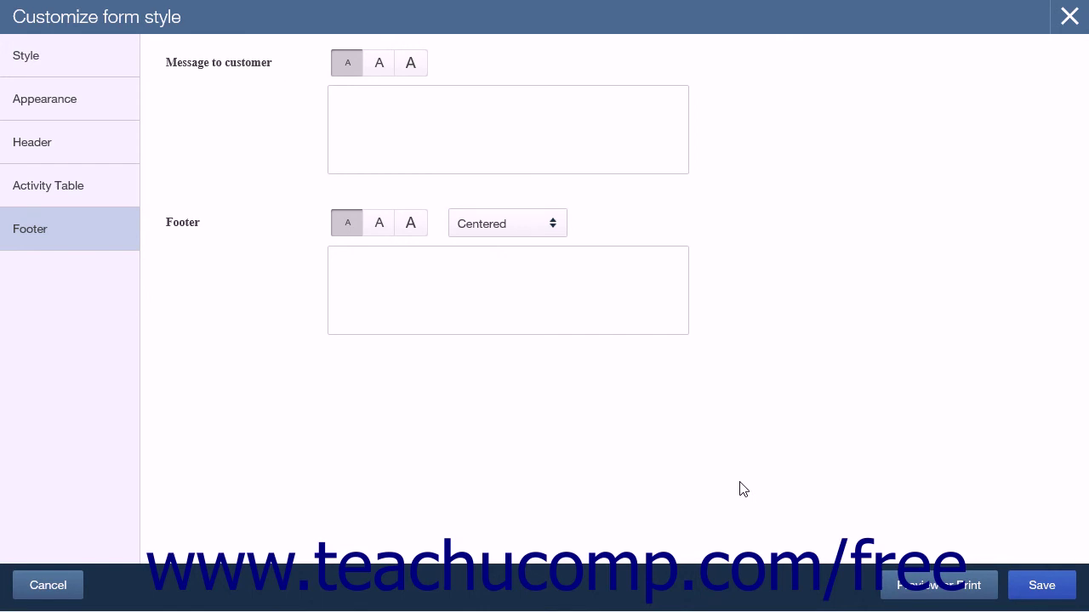
Preview the My Modern Invoice print view, close it, and save the style.
left_click(915, 596)
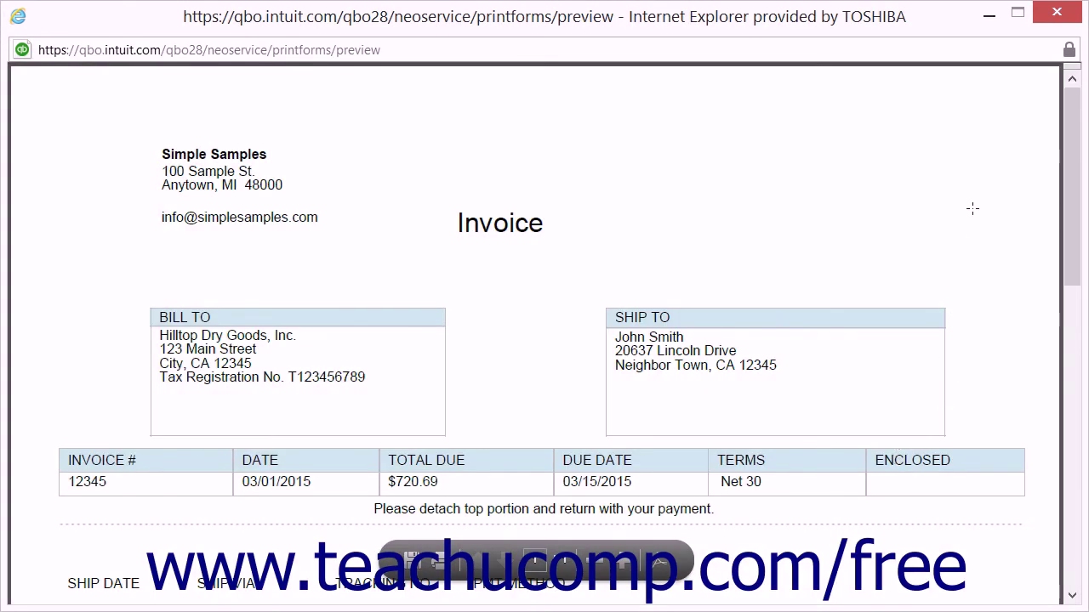
left_click(1054, 13)
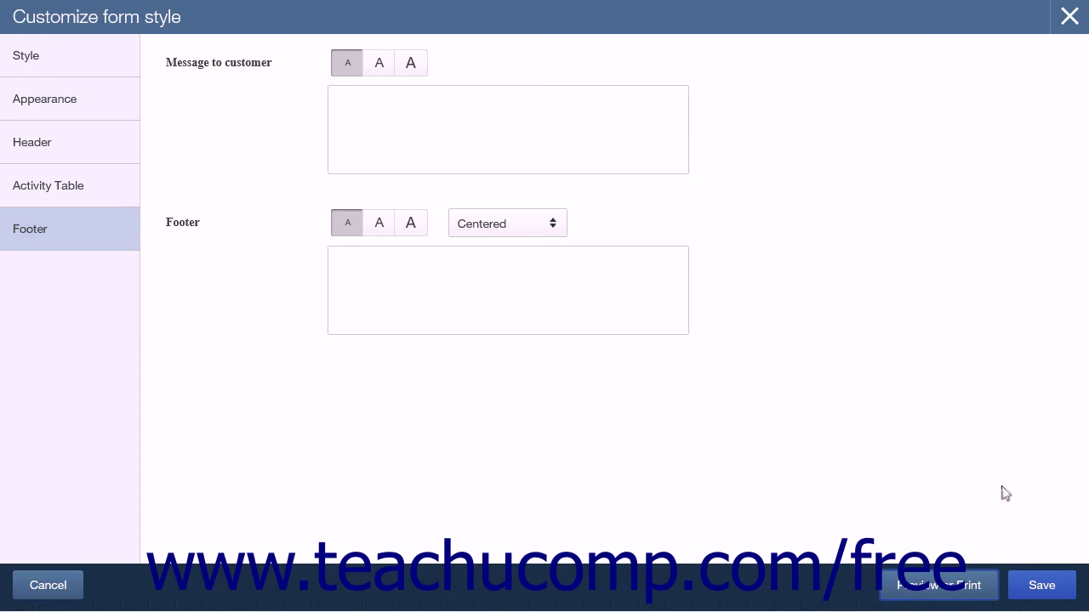
left_click(1036, 587)
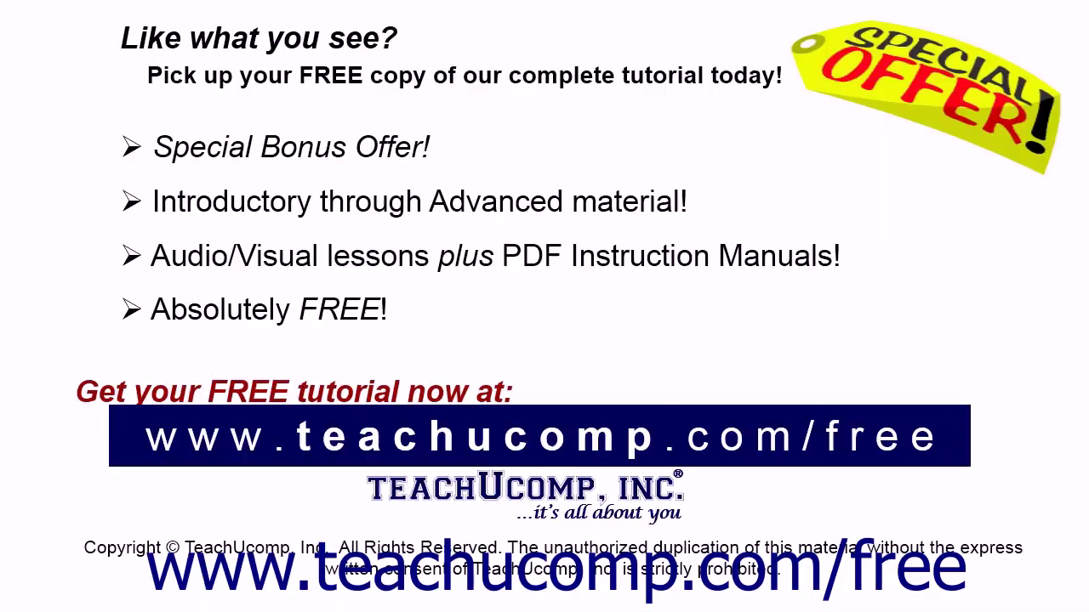